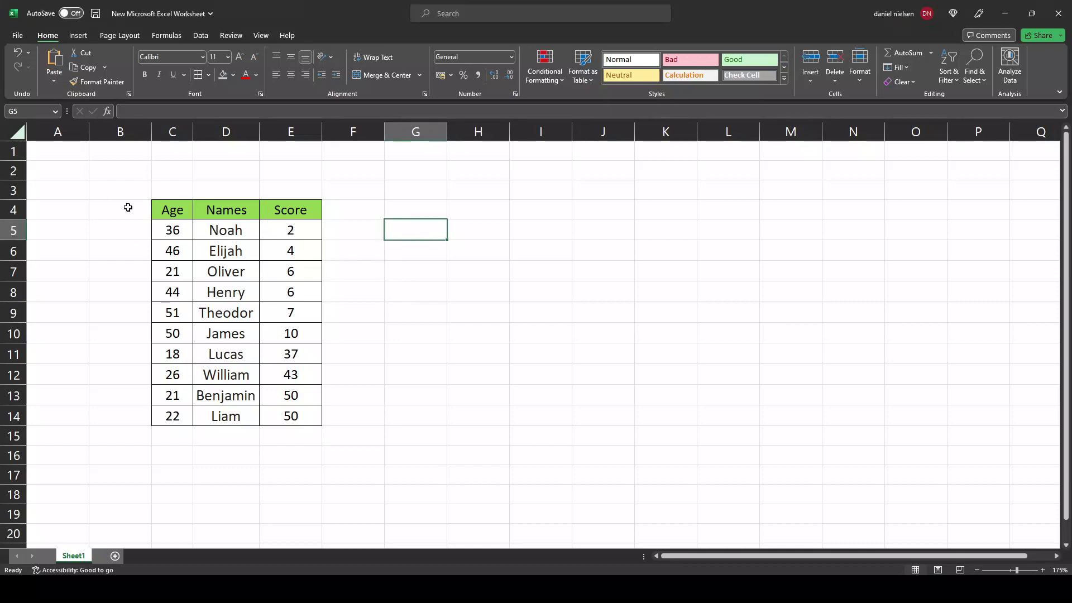
# Step: Select the Names, Age and Score data in C4:E14 and bring up the column chart types
pyautogui.moveTo(168, 206)
pyautogui.mouseDown()
pyautogui.moveTo(290, 393)
pyautogui.moveTo(289, 418)
pyautogui.mouseUp()
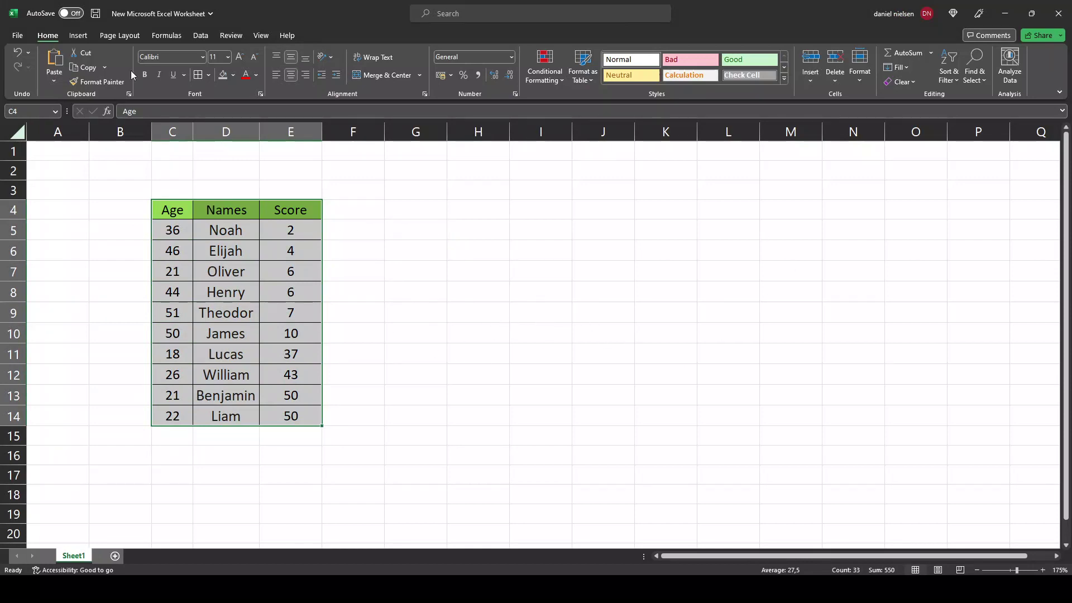
pyautogui.click(78, 36)
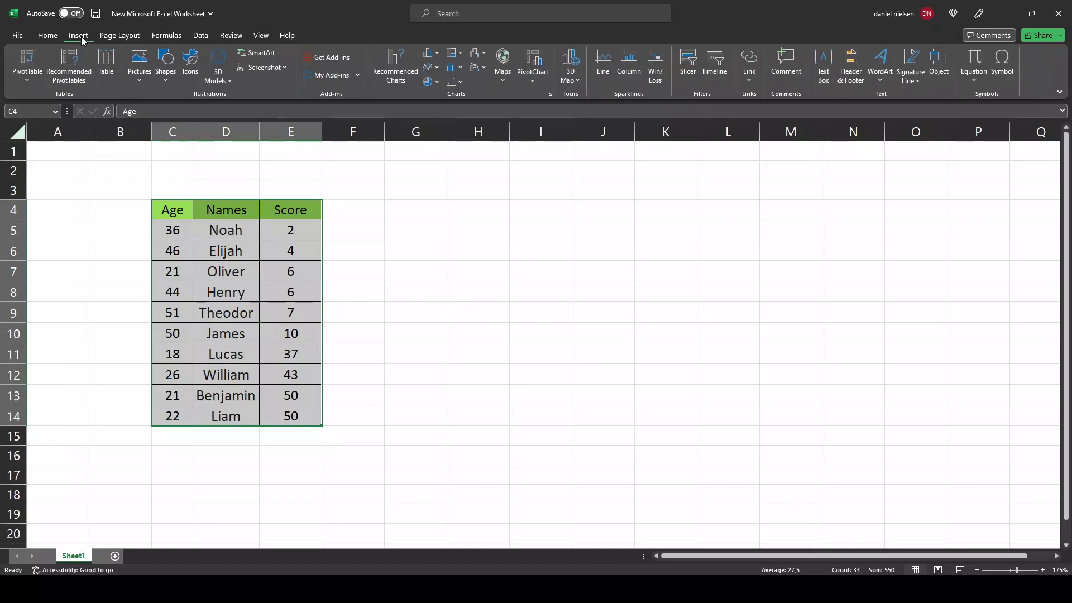
pyautogui.click(437, 55)
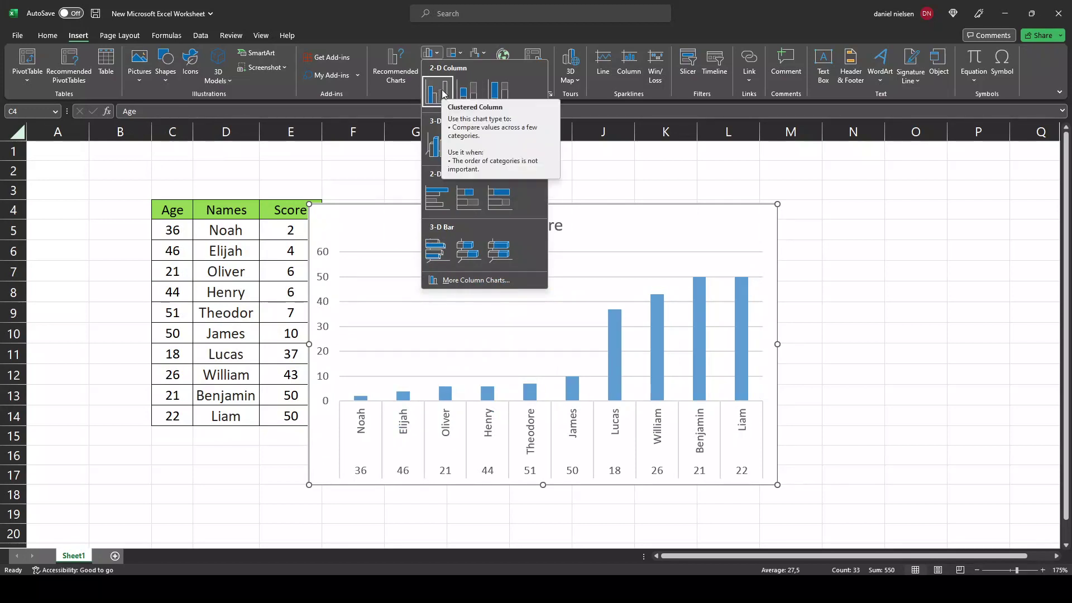
# Step: Insert the clustered column chart and drag it clear to the right of the table
pyautogui.click(443, 95)
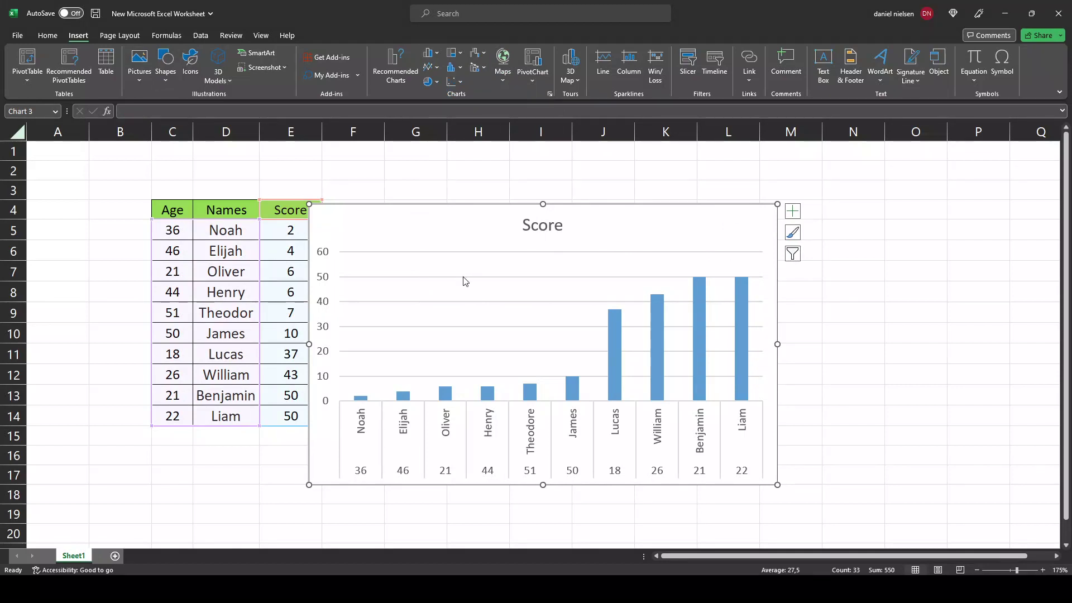
pyautogui.click(478, 260)
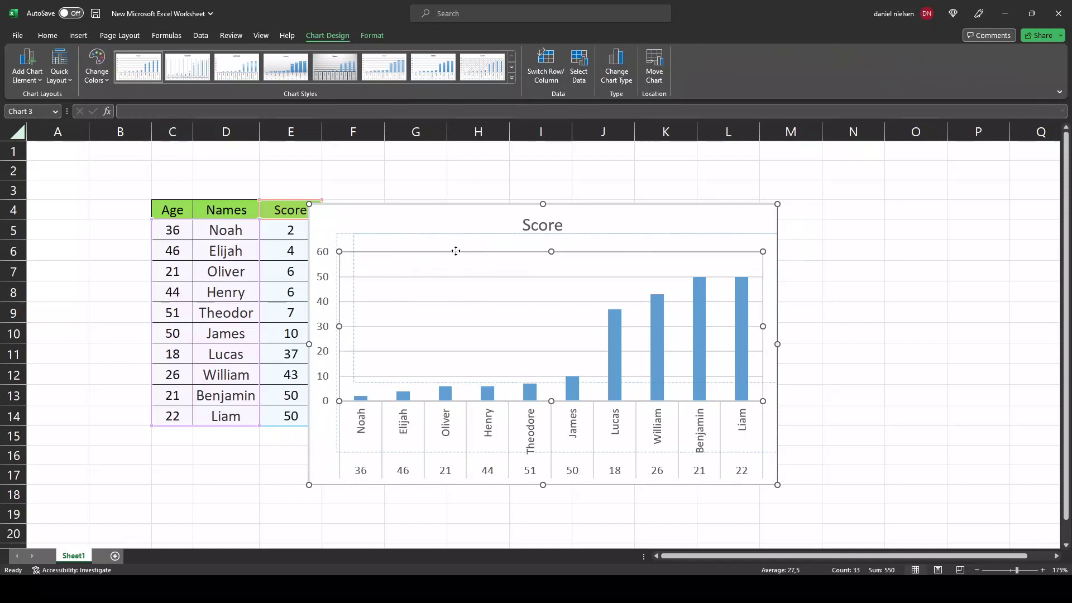
pyautogui.moveTo(424, 270); pyautogui.dragTo(484, 244)
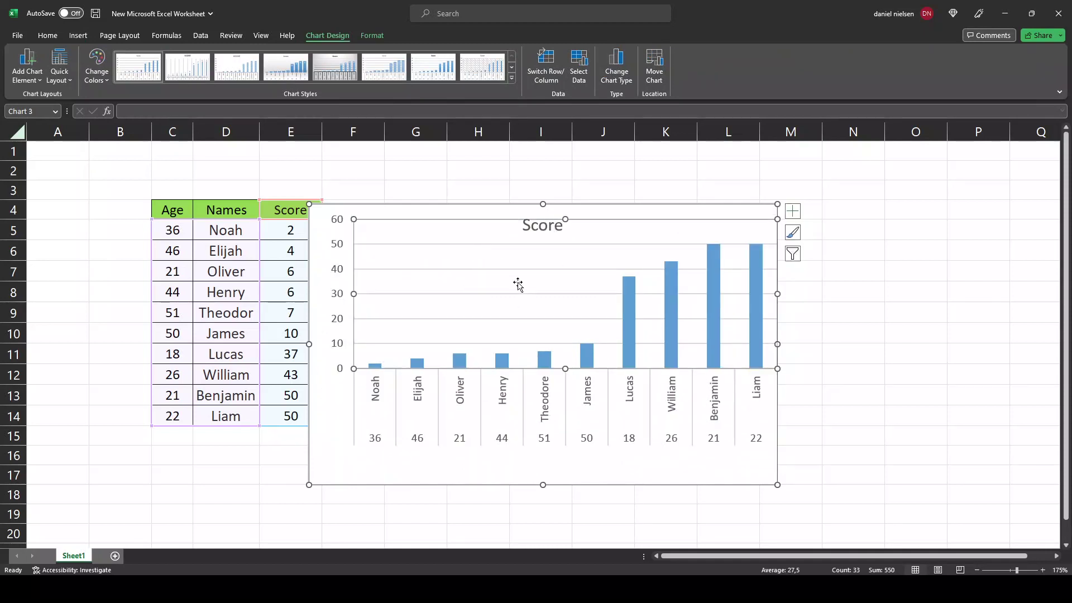
pyautogui.hotkey('ctrl', 'z')
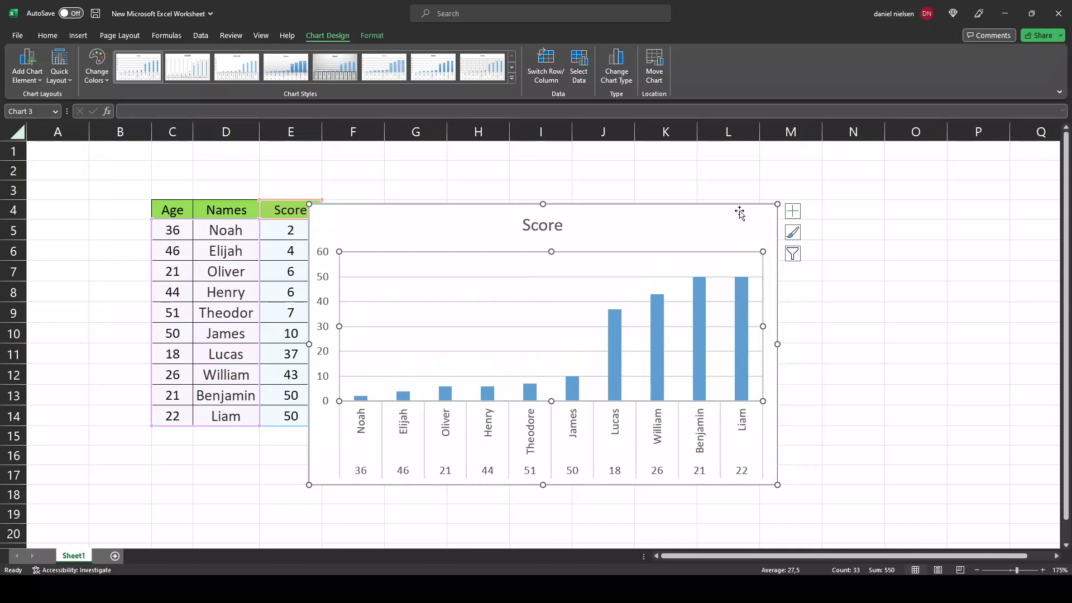
pyautogui.moveTo(688, 221); pyautogui.dragTo(736, 195)
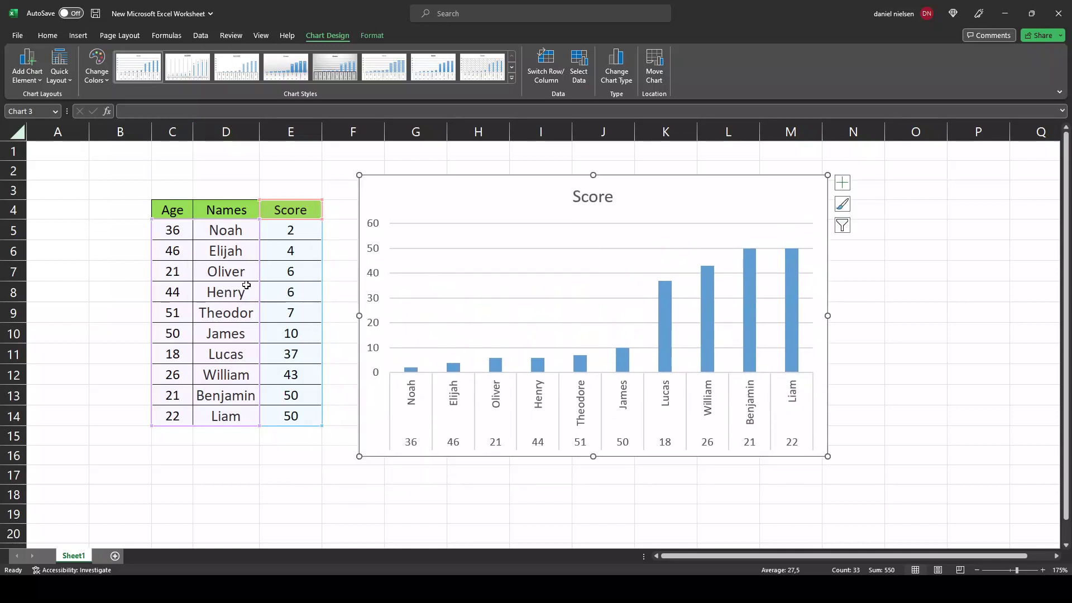
pyautogui.click(593, 198)
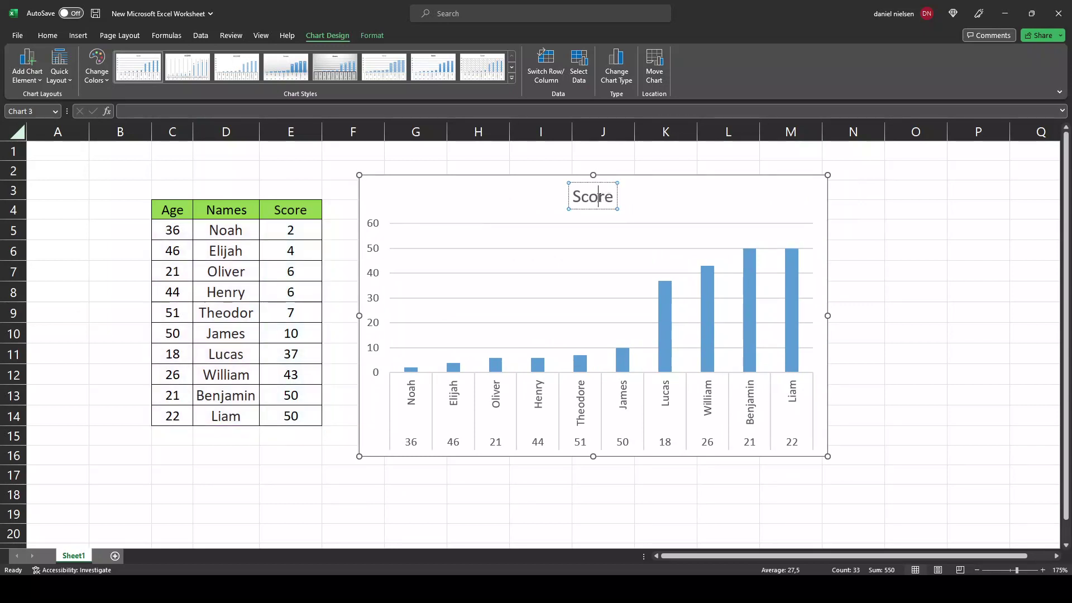
pyautogui.hotkey('ctrl', 'a')
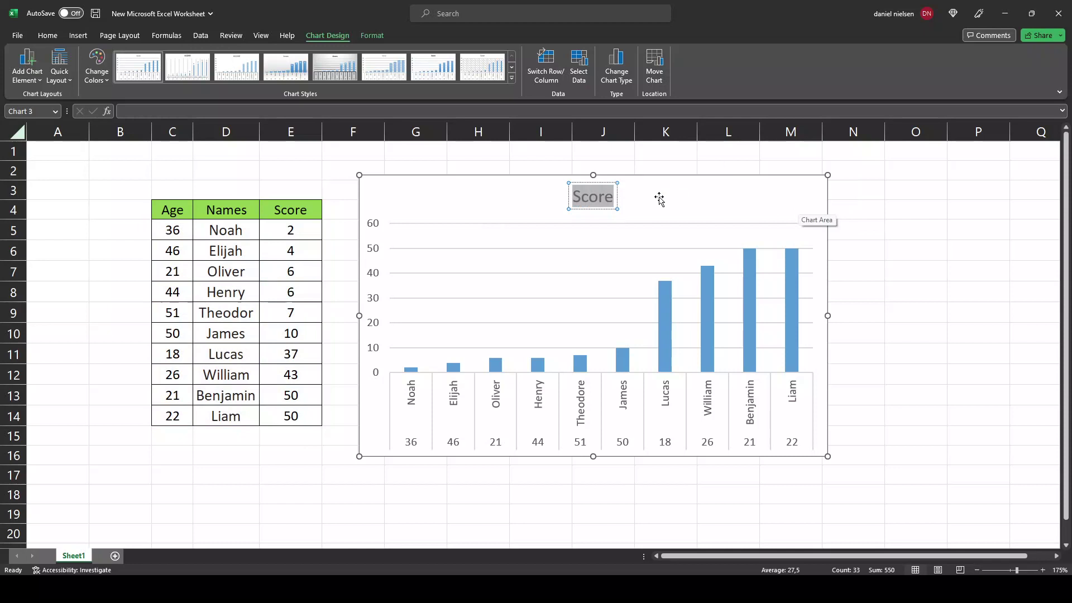
pyautogui.click(740, 197)
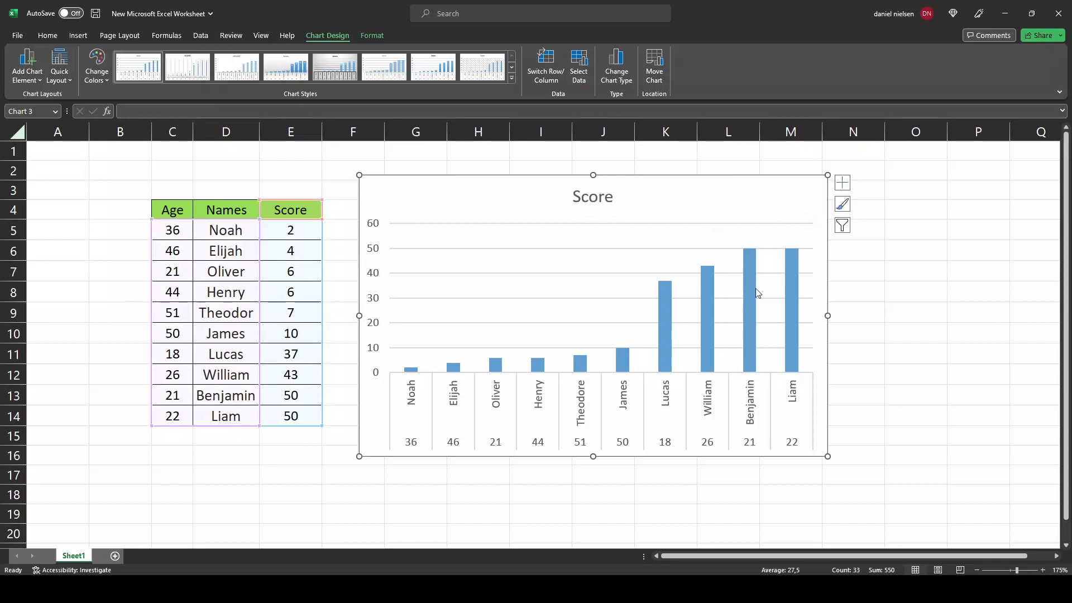
pyautogui.click(640, 257)
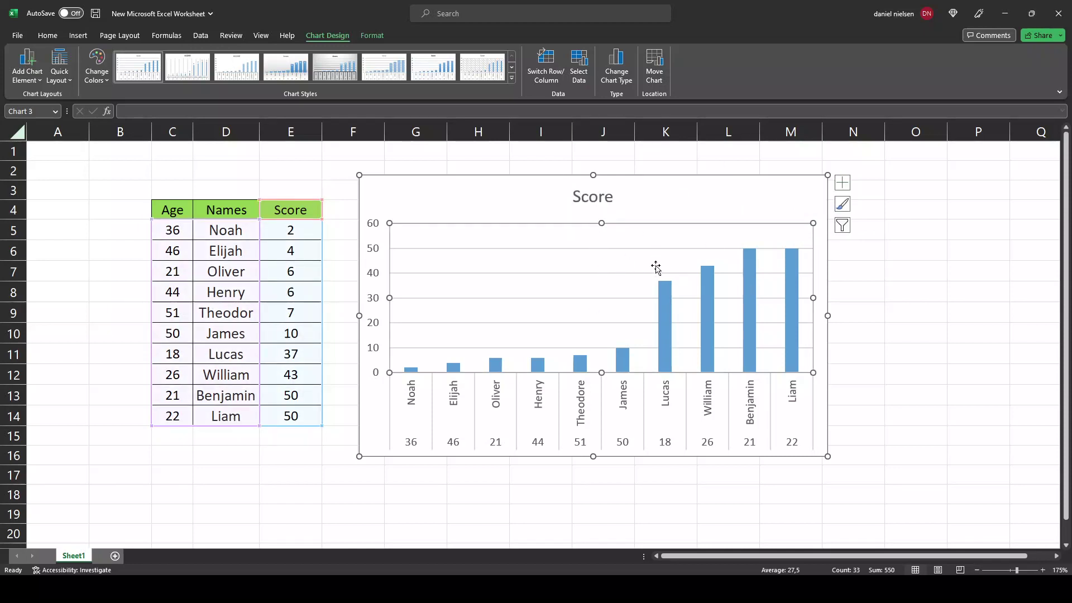
pyautogui.click(101, 80)
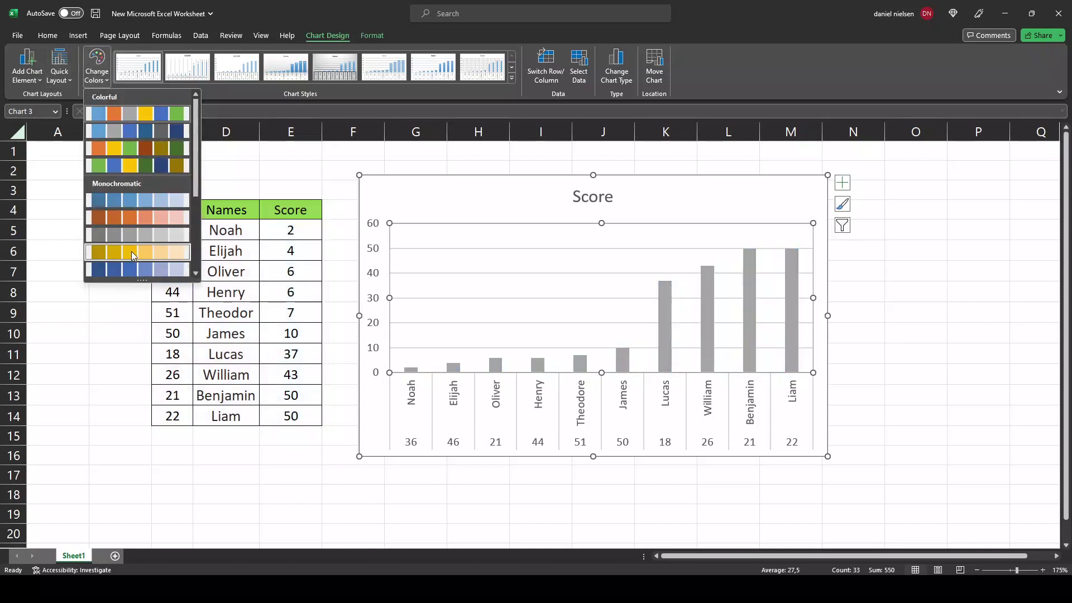
pyautogui.click(106, 81)
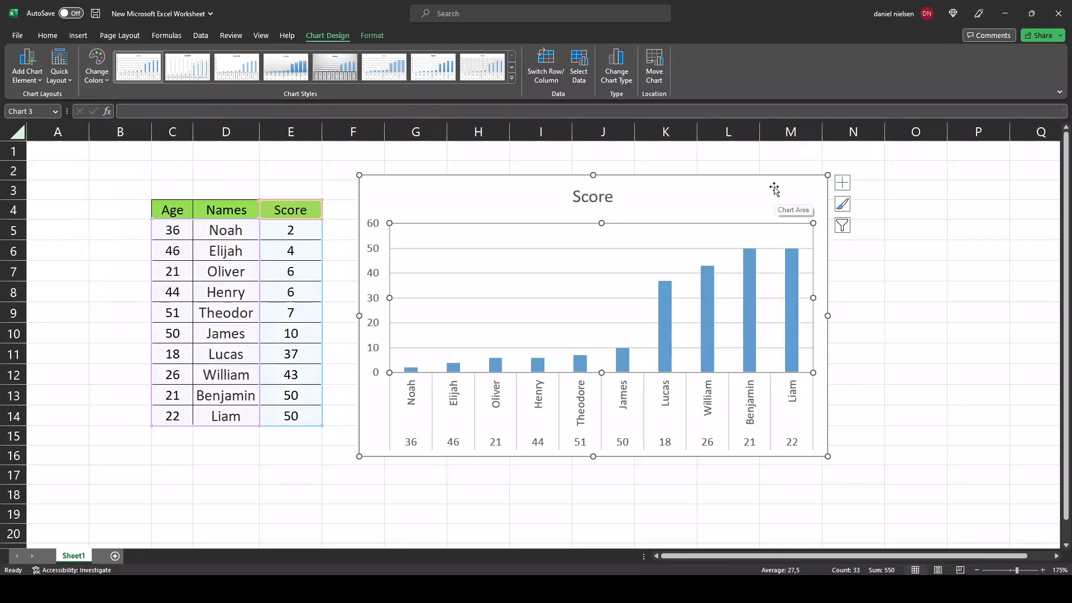
pyautogui.click(654, 199)
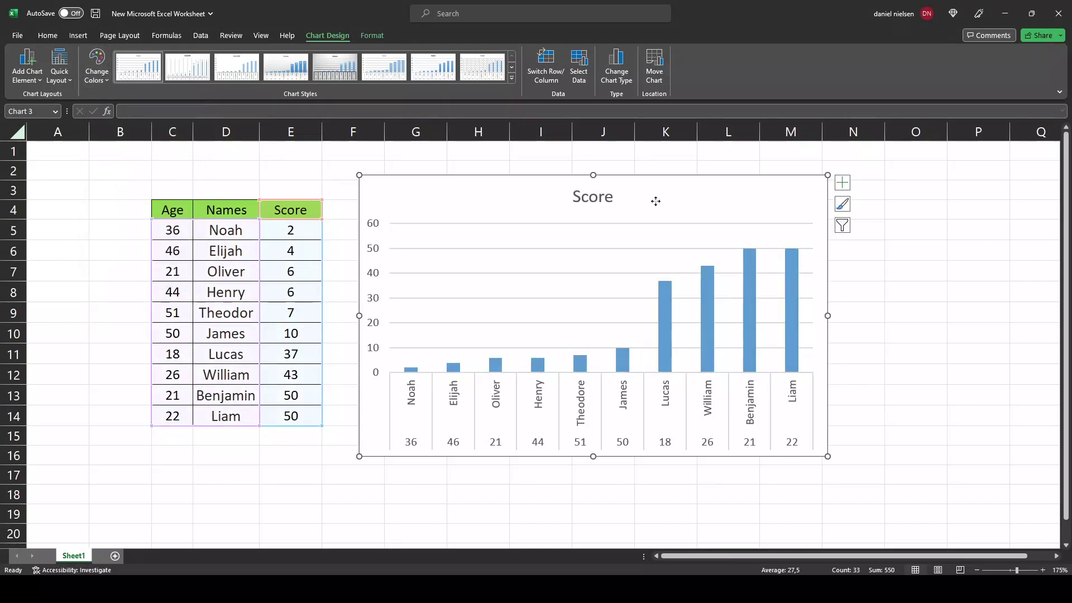
pyautogui.click(842, 226)
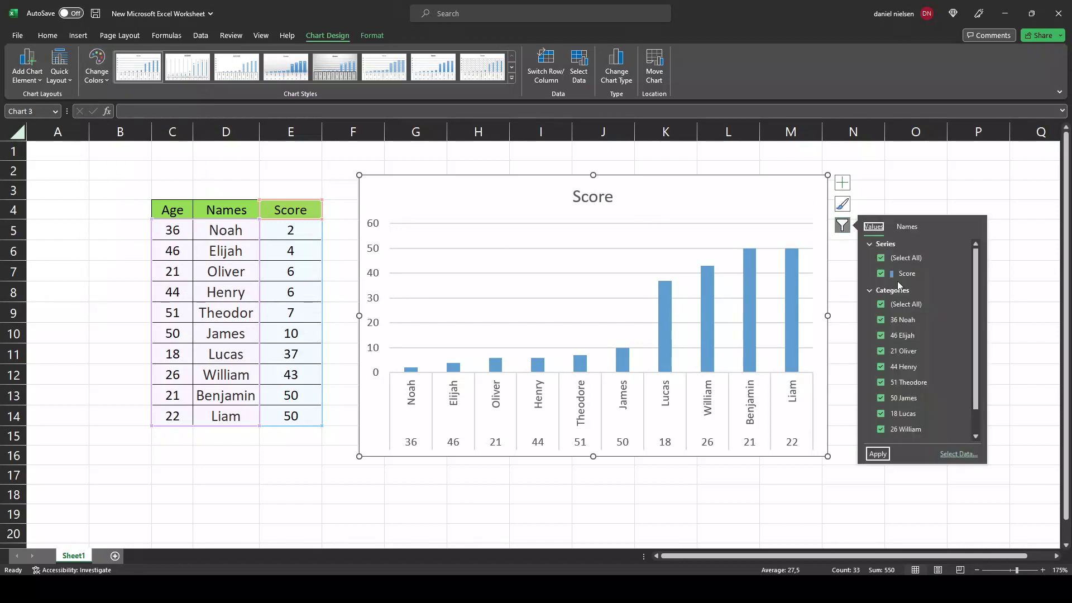
pyautogui.scroll(-1, 933, 291)
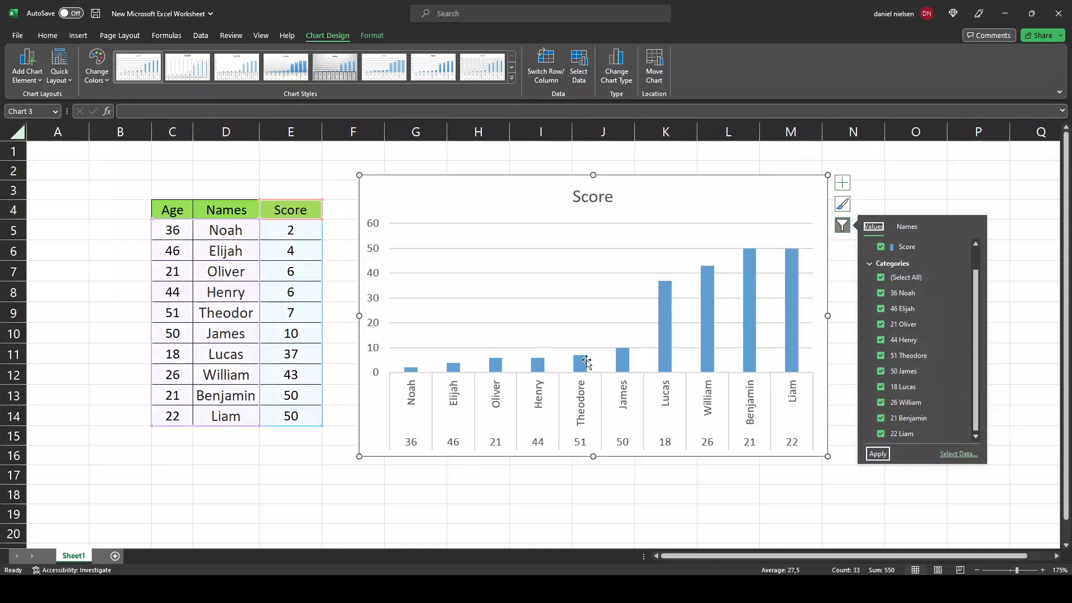
pyautogui.click(879, 370)
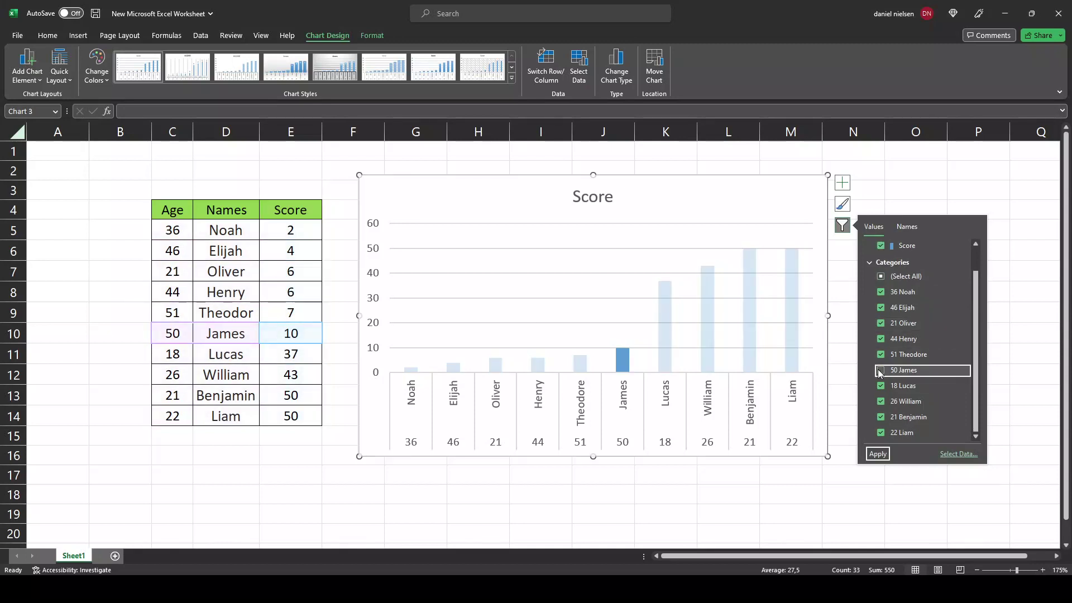
pyautogui.click(877, 454)
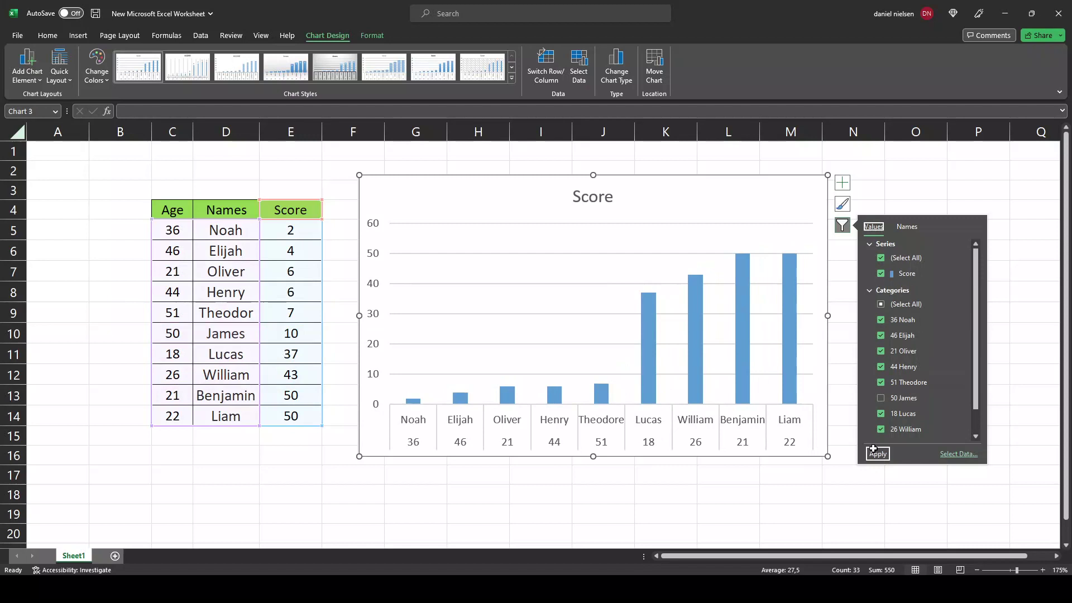
pyautogui.click(881, 398)
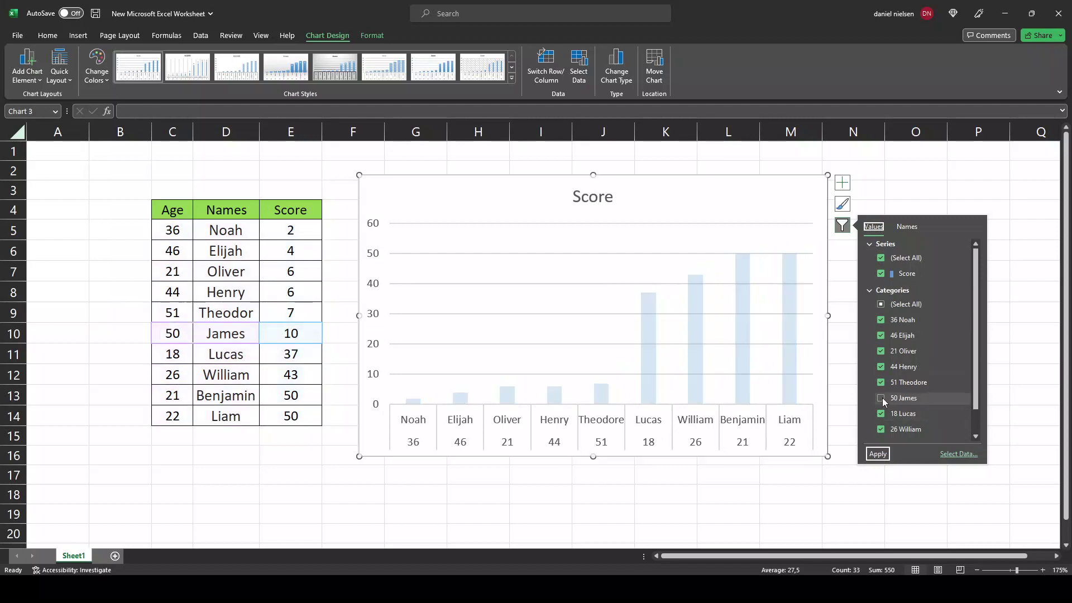
pyautogui.click(879, 454)
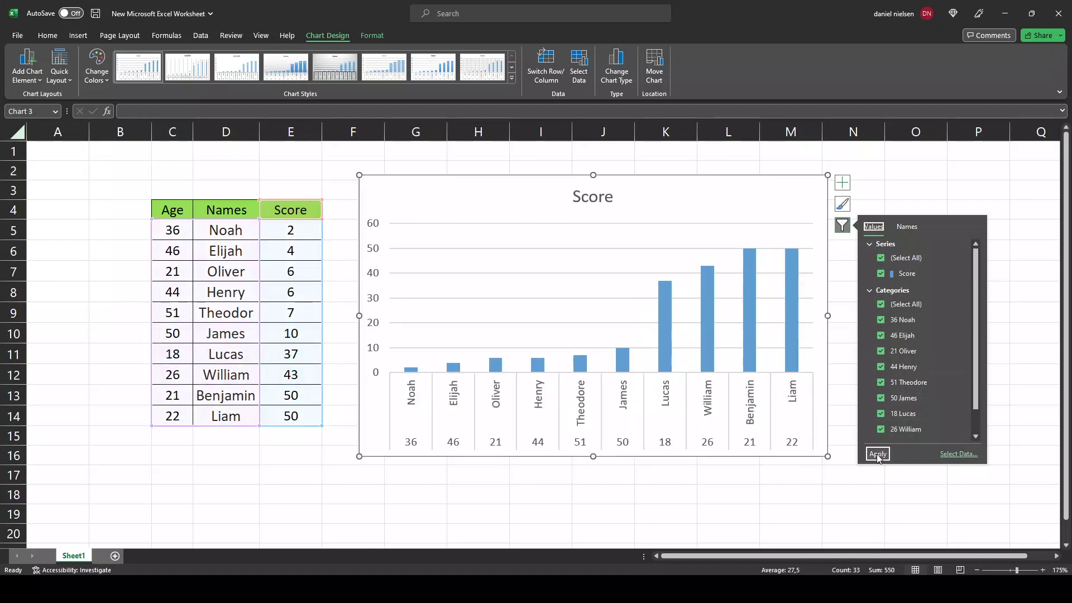
pyautogui.click(842, 225)
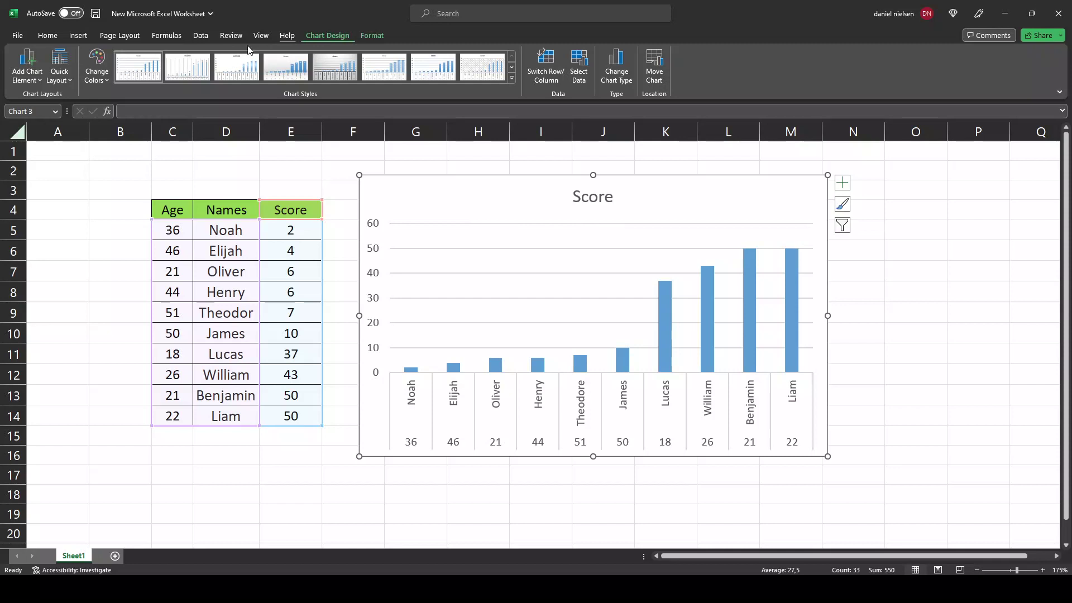
# Step: Apply dark Style 9 from the Chart Styles gallery to the Score chart
pyautogui.click(225, 66)
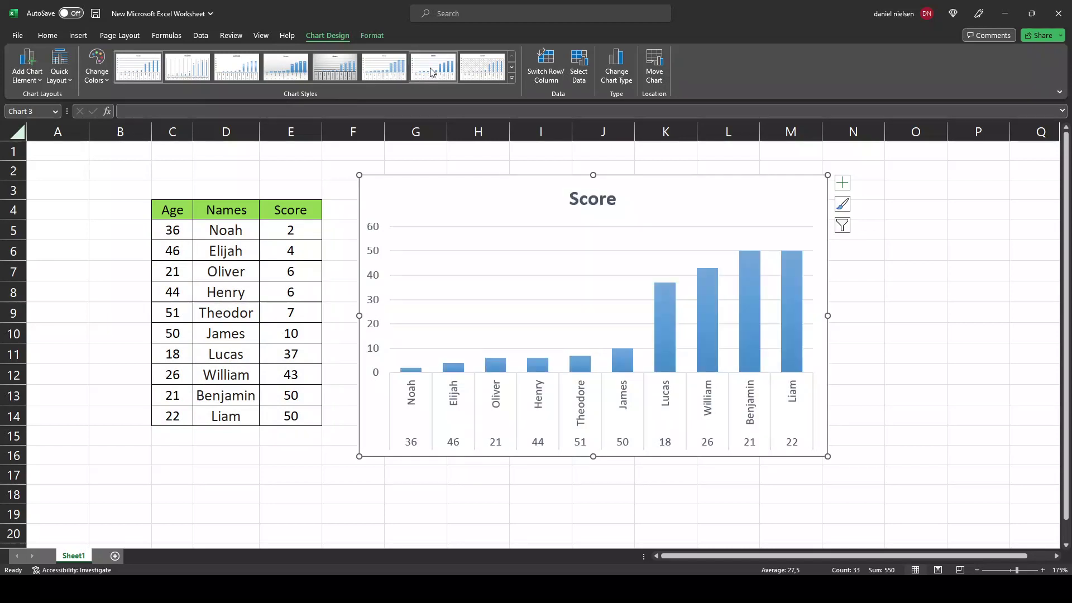
pyautogui.click(510, 77)
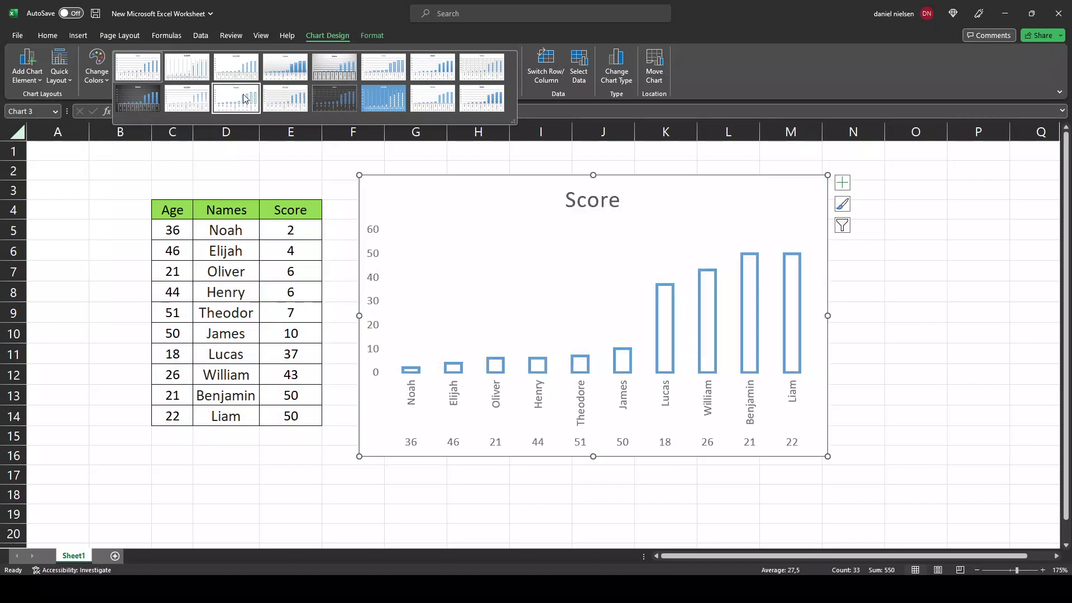
pyautogui.click(141, 104)
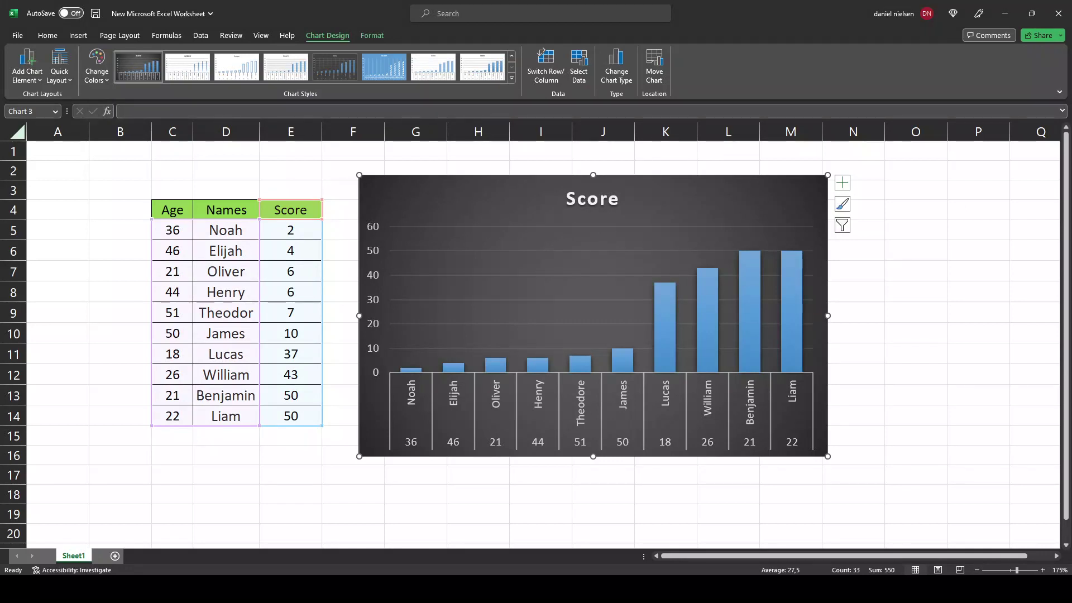
pyautogui.click(842, 205)
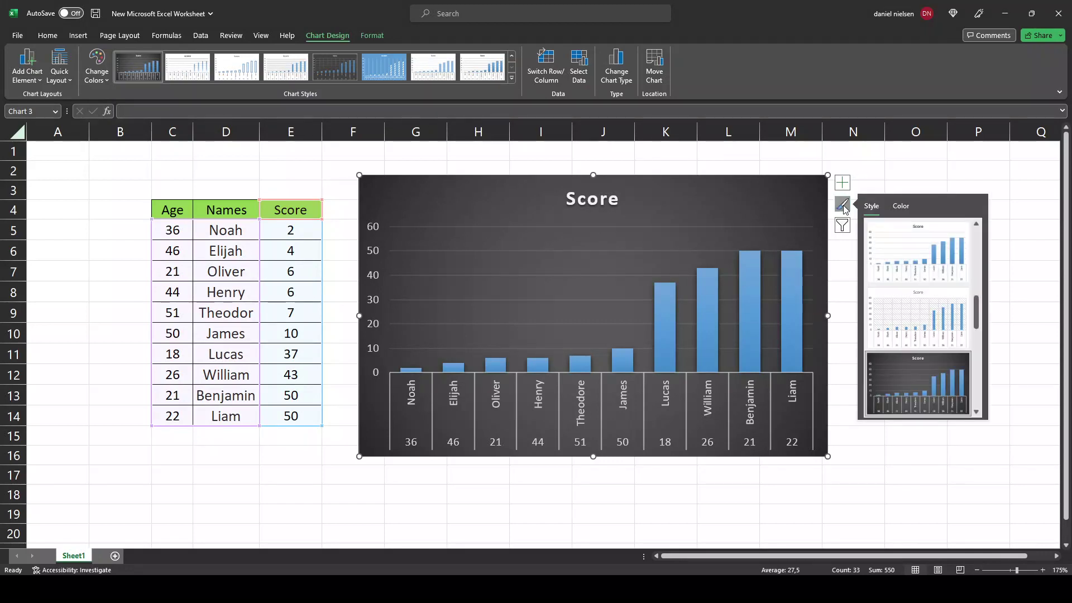
pyautogui.scroll(-2, 918, 298)
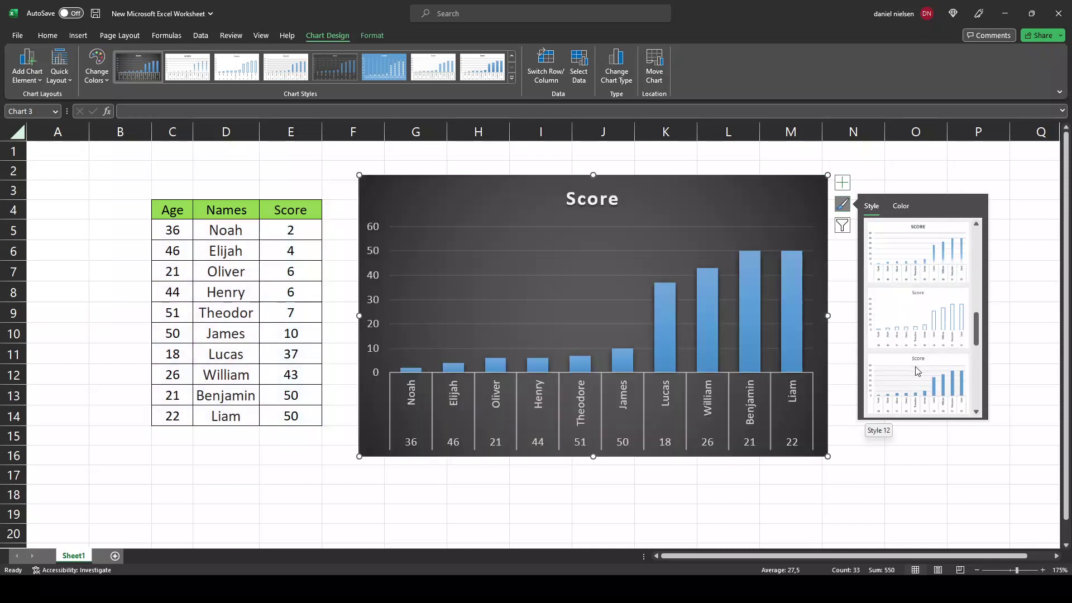
pyautogui.scroll(-2, 918, 371)
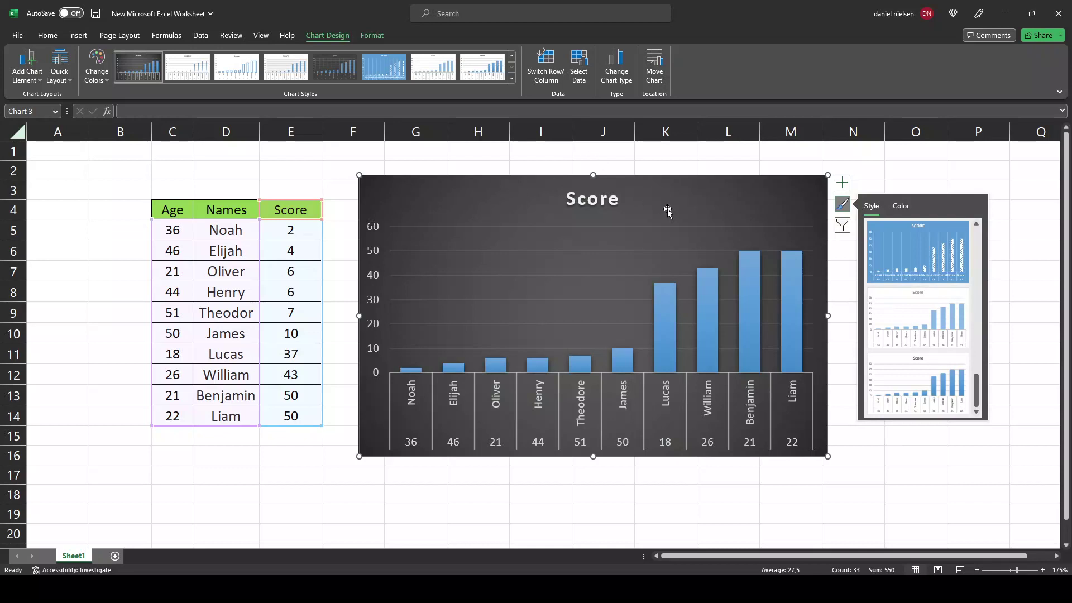
pyautogui.click(844, 169)
pyautogui.click(713, 187)
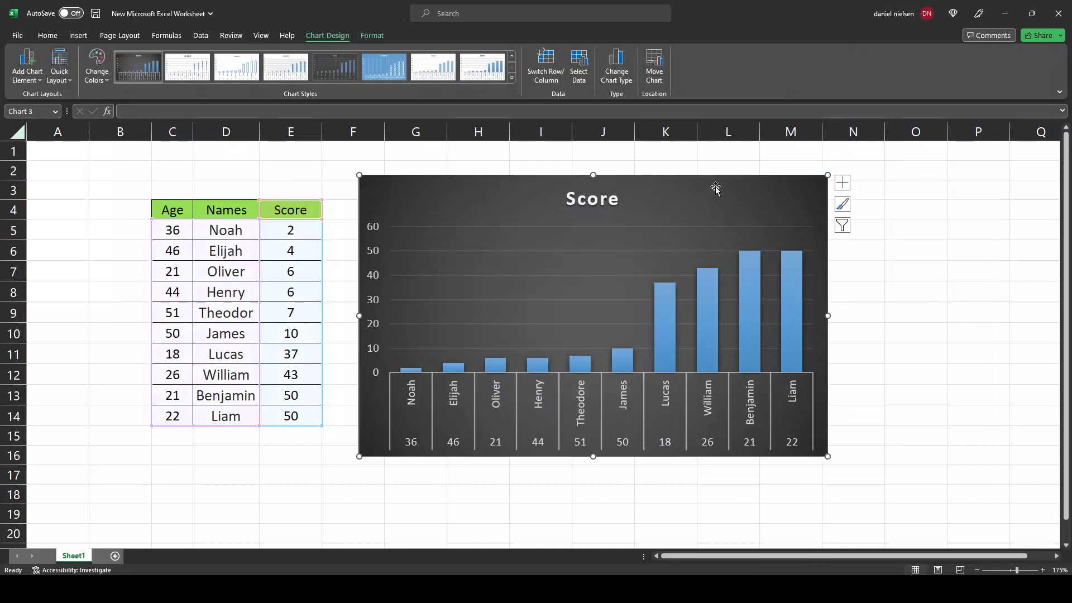